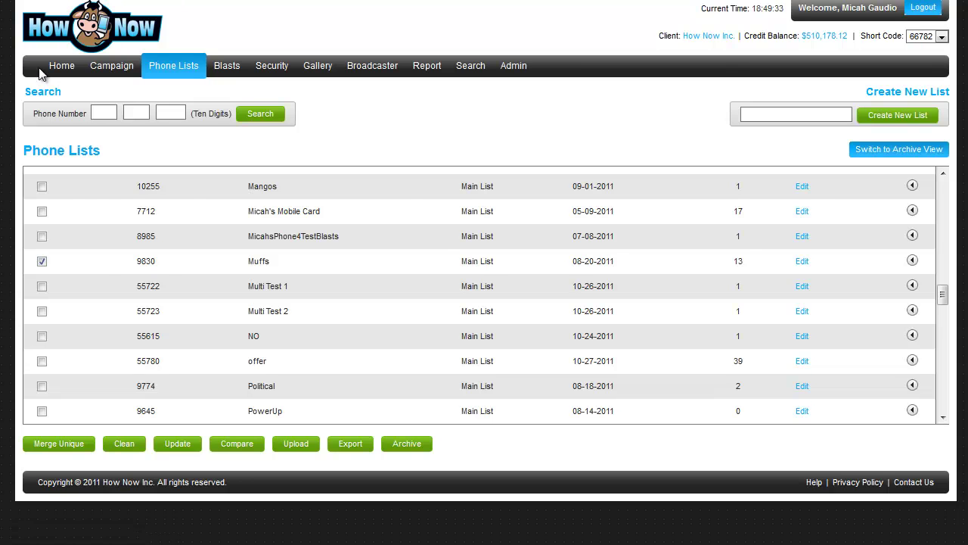
Visit the Home dashboard, then reload the Phone Lists table through View Lists.
{"action": "left_click", "coordinate": [58, 73]}
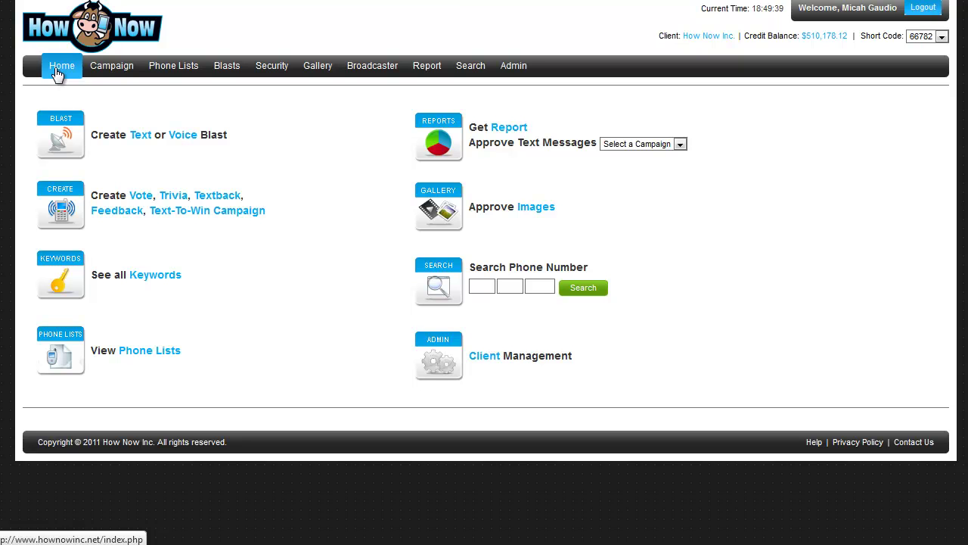
{"action": "mouse_move", "coordinate": [171, 72]}
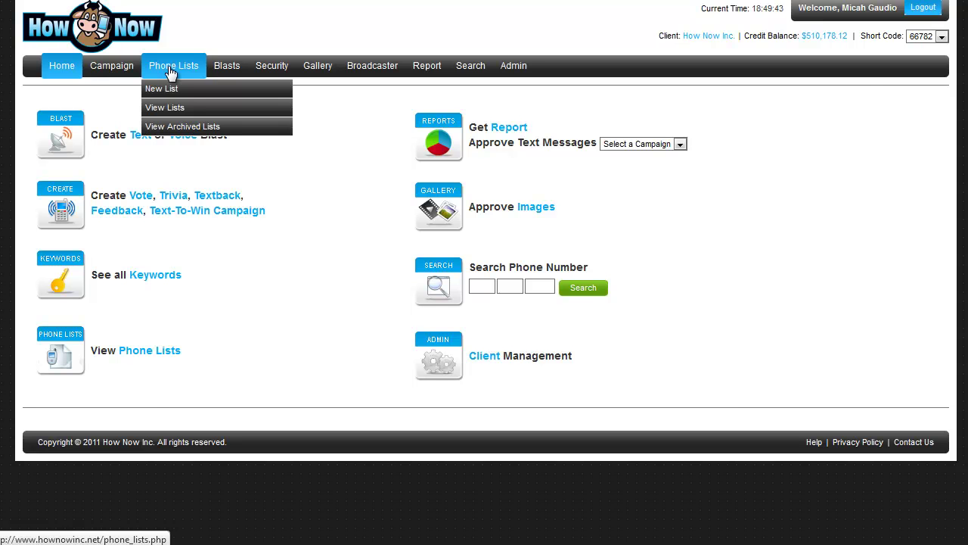
{"action": "left_click", "coordinate": [175, 106]}
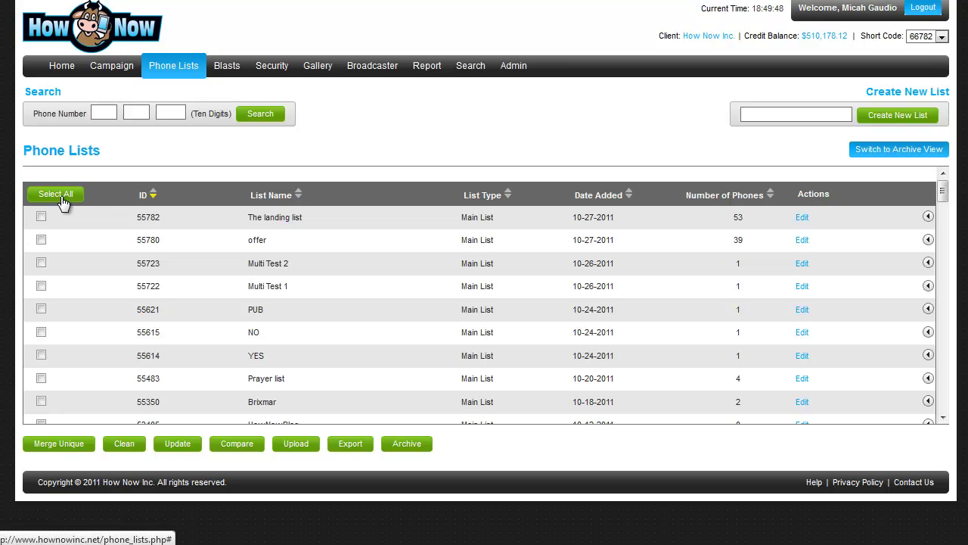
Sort the phone lists by List Name and tick the Muffs list (ID 9830).
{"action": "left_click", "coordinate": [305, 203]}
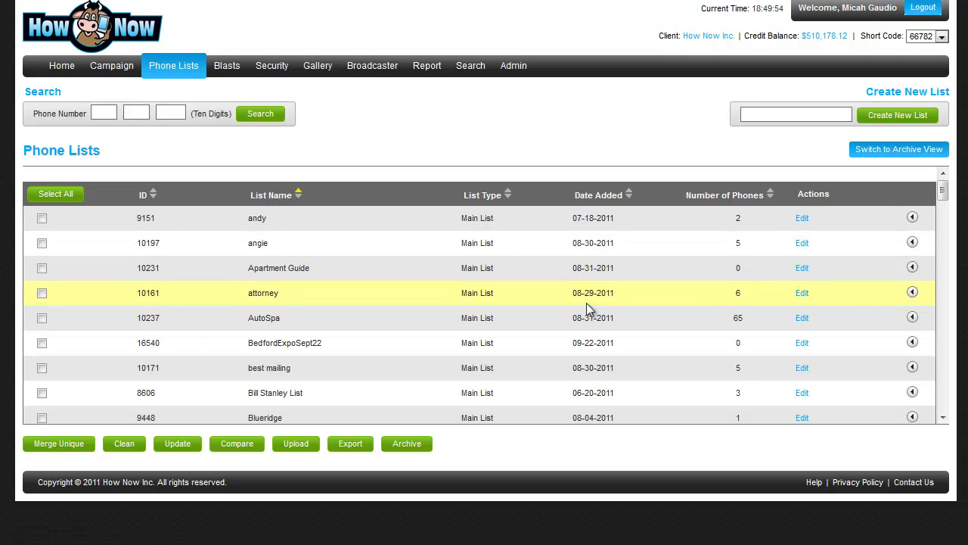
{"action": "scroll", "coordinate": [353, 326], "scroll_direction": "down", "scroll_amount": 4}
{"action": "scroll", "coordinate": [353, 326], "scroll_direction": "down", "scroll_amount": 3}
{"action": "scroll", "coordinate": [351, 328], "scroll_direction": "down", "scroll_amount": 8}
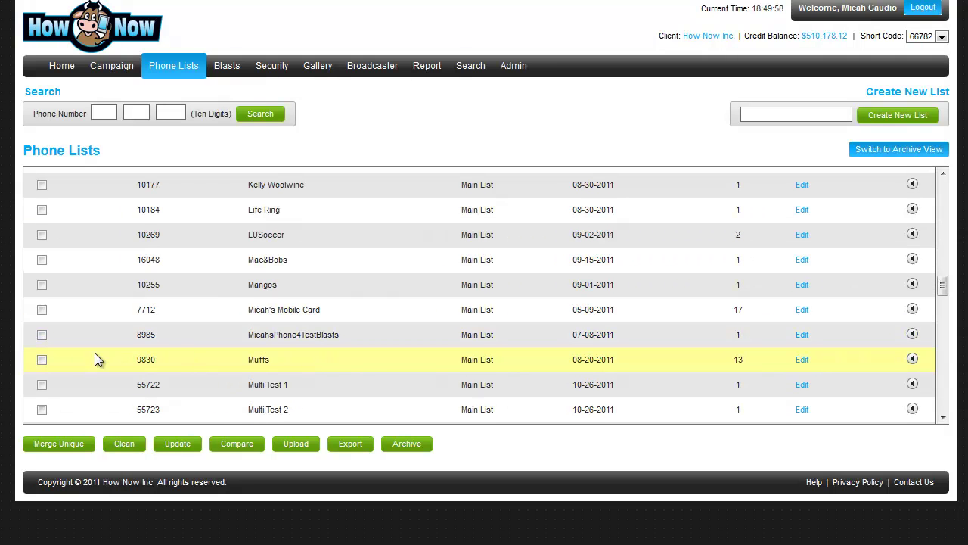
{"action": "left_click", "coordinate": [42, 360]}
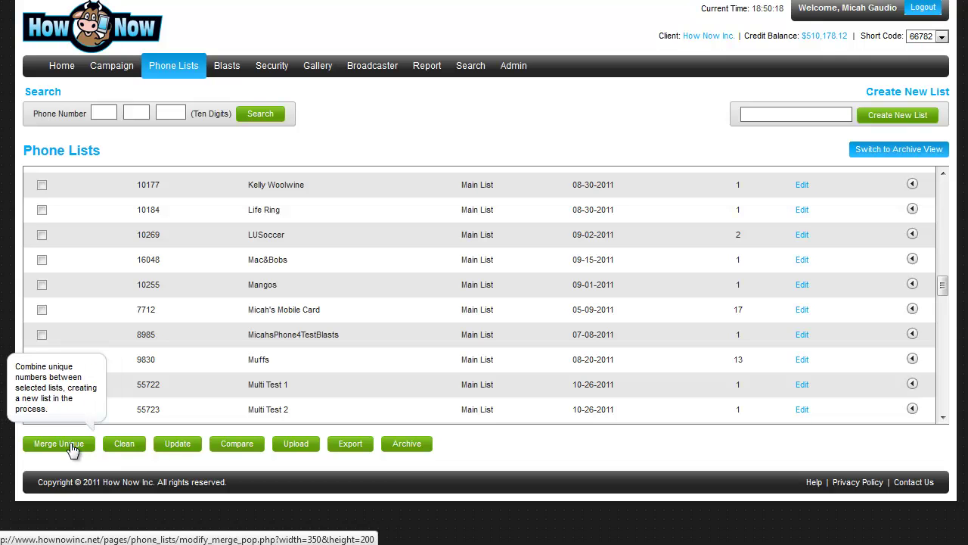
Tick and untick lists 7712 and 8985, leaving Muffs (ID 9830) as the only ticked list.
{"action": "left_click", "coordinate": [42, 311]}
{"action": "left_click", "coordinate": [42, 334]}
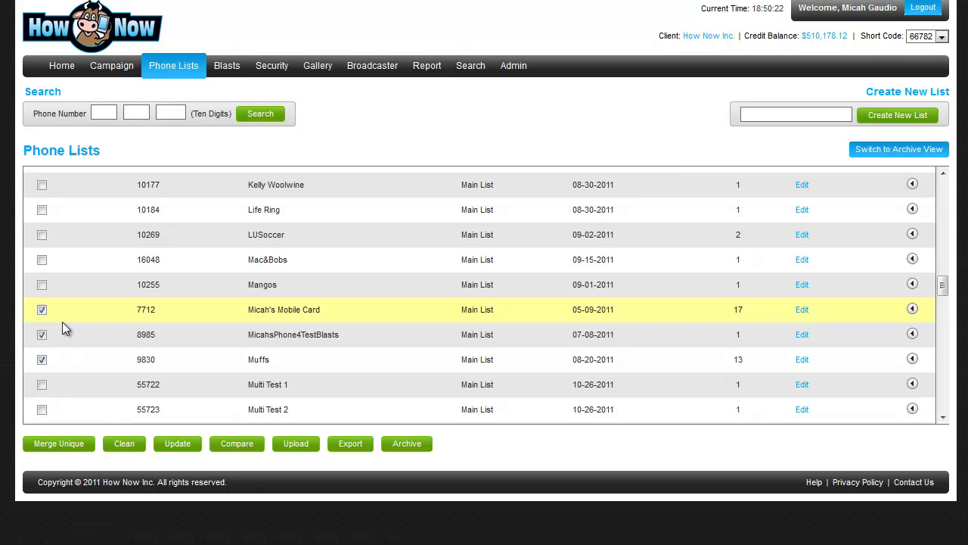
{"action": "left_click", "coordinate": [42, 334]}
{"action": "left_click", "coordinate": [42, 309]}
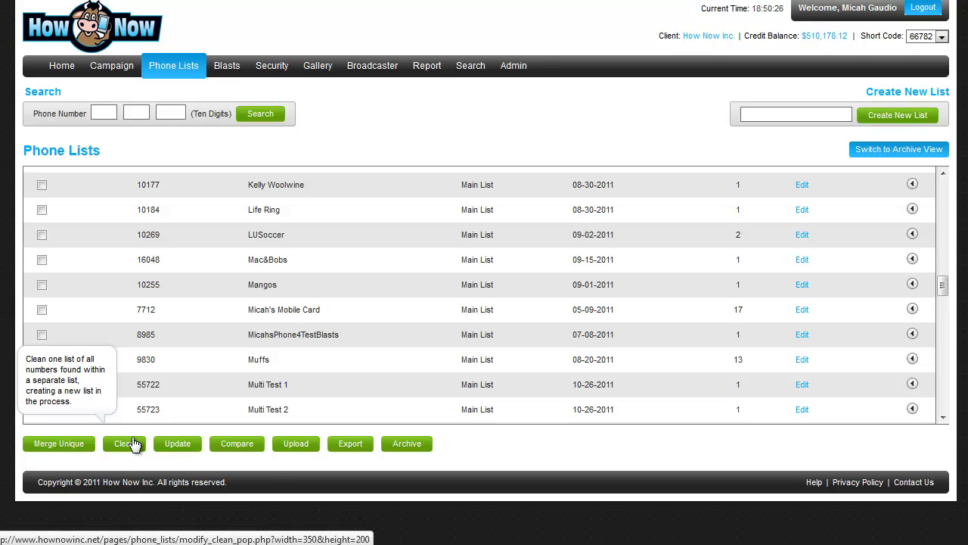
{"action": "left_click", "coordinate": [42, 359]}
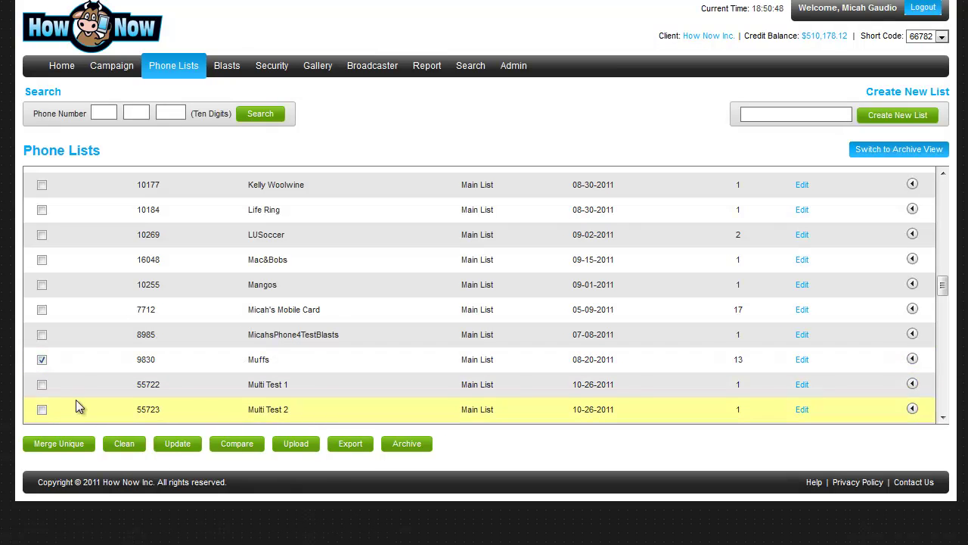
Export the ticked Muffs list in CSV format and save it as phizzle_phonelist_export.csv.
{"action": "left_click", "coordinate": [351, 446]}
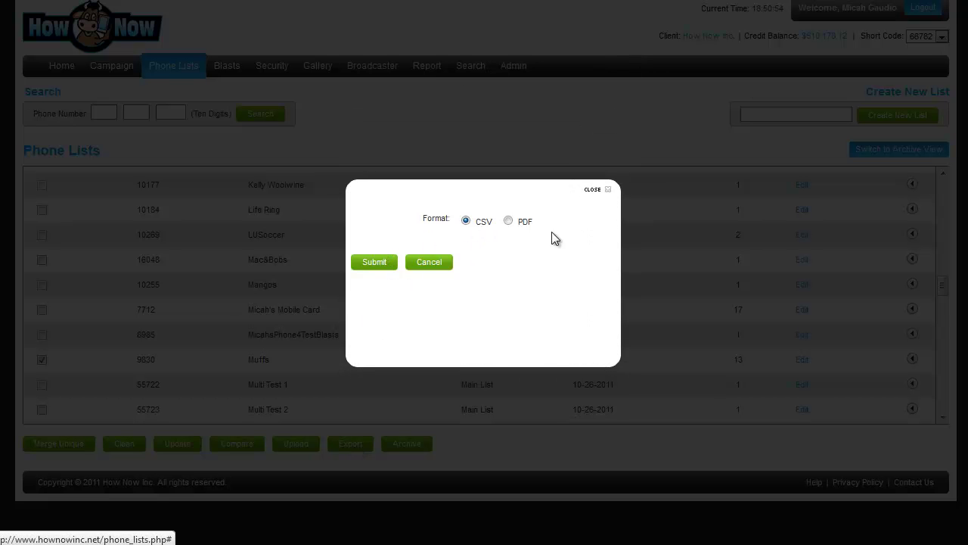
{"action": "left_click", "coordinate": [380, 263]}
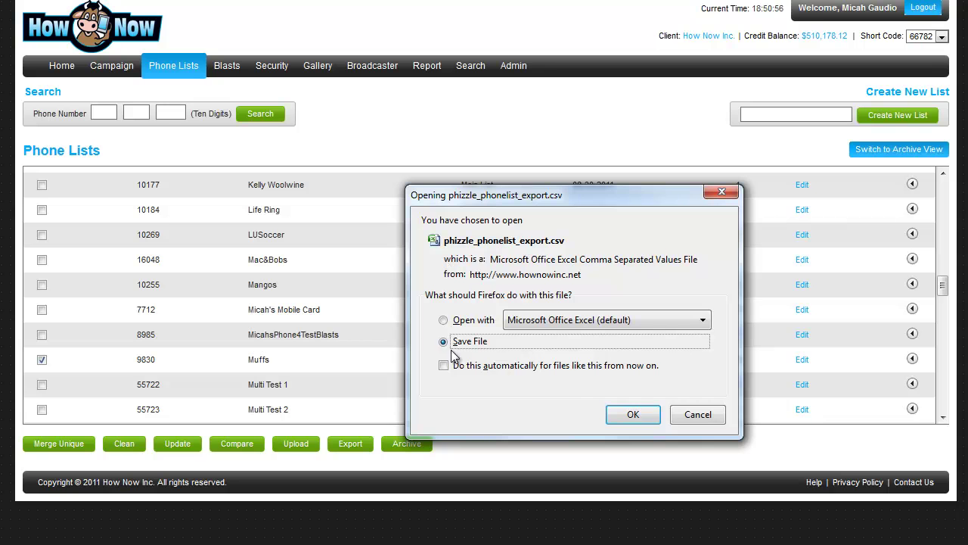
{"action": "left_click", "coordinate": [635, 415]}
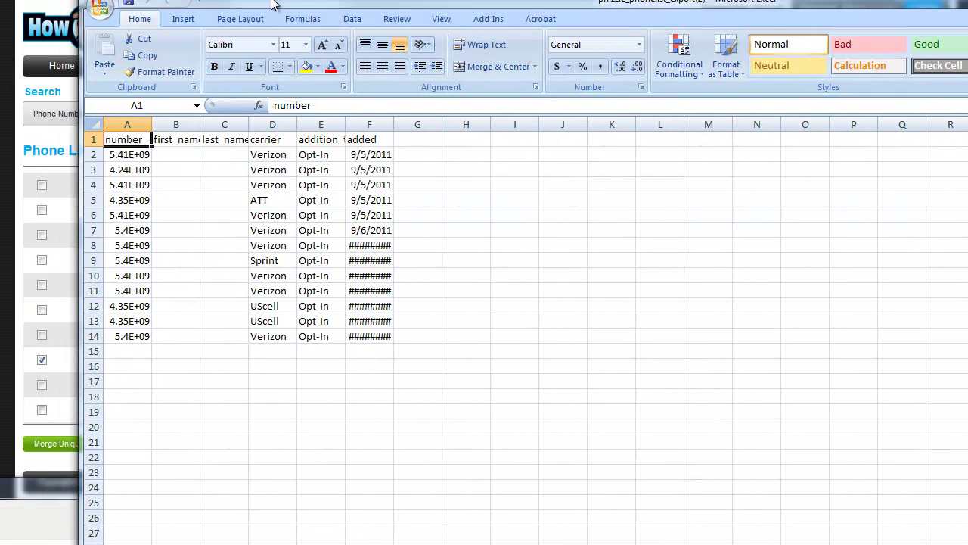
Reposition the Excel window and step through the header row from Number to the added-date column.
{"action": "left_click_drag", "start_coordinate": [272, 2], "coordinate": [283, 49]}
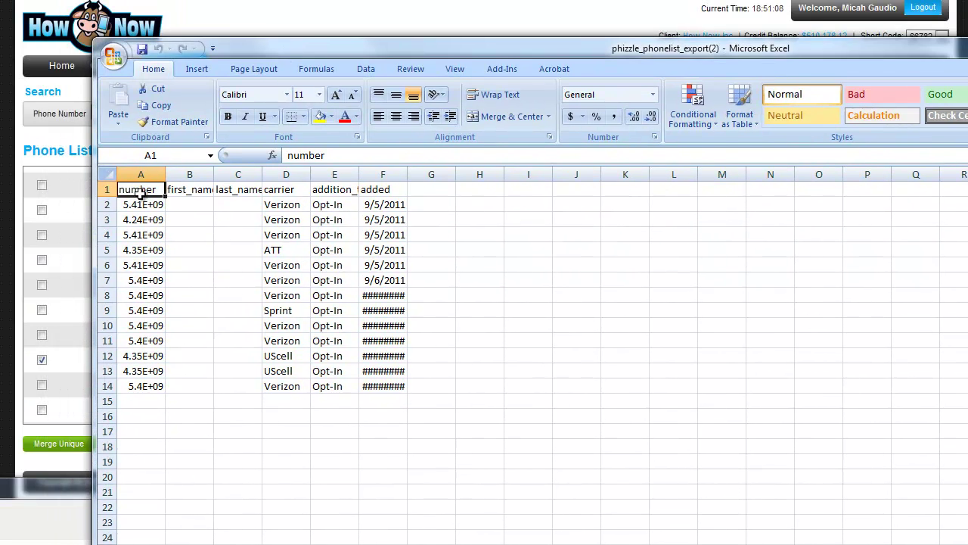
{"action": "key", "text": "Right"}
{"action": "key", "text": "Right"}
{"action": "key", "text": "Right"}
{"action": "key", "text": "Right"}
{"action": "key", "text": "Right"}
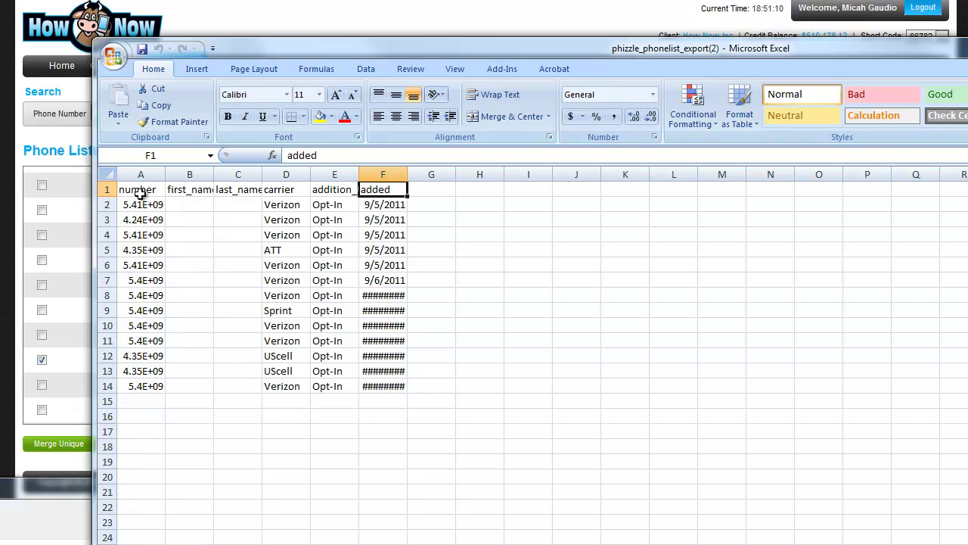
{"action": "key", "text": "Left"}
{"action": "key", "text": "Left"}
{"action": "key", "text": "Left"}
{"action": "key", "text": "Left"}
{"action": "key", "text": "Left"}
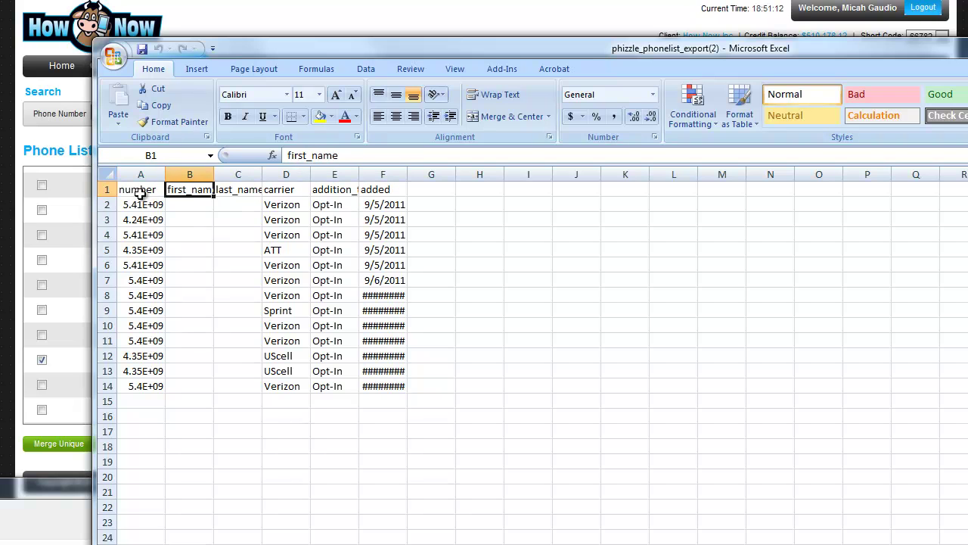
{"action": "key", "text": "Right"}
{"action": "key", "text": "Right"}
{"action": "key", "text": "Right"}
{"action": "key", "text": "Right"}
{"action": "key", "text": "Right"}
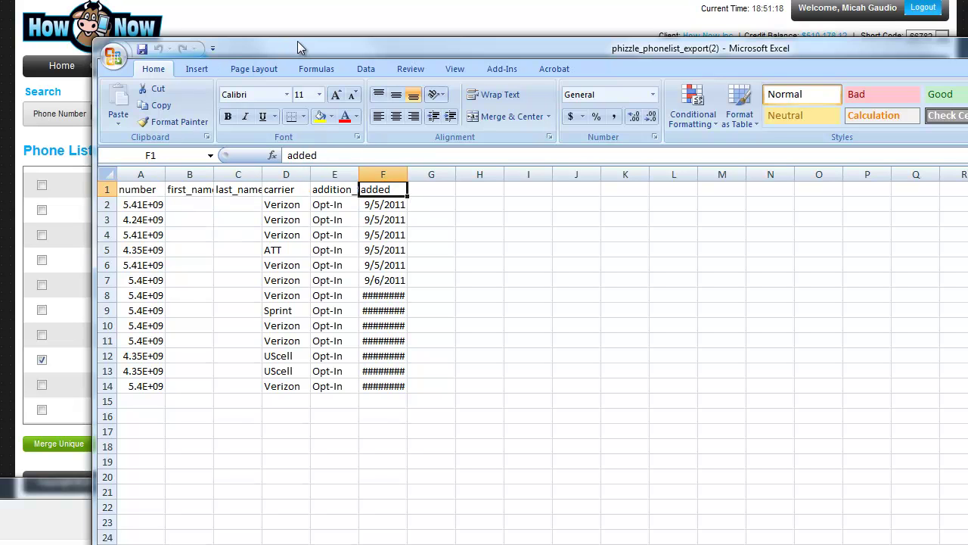
{"action": "left_click", "coordinate": [151, 190]}
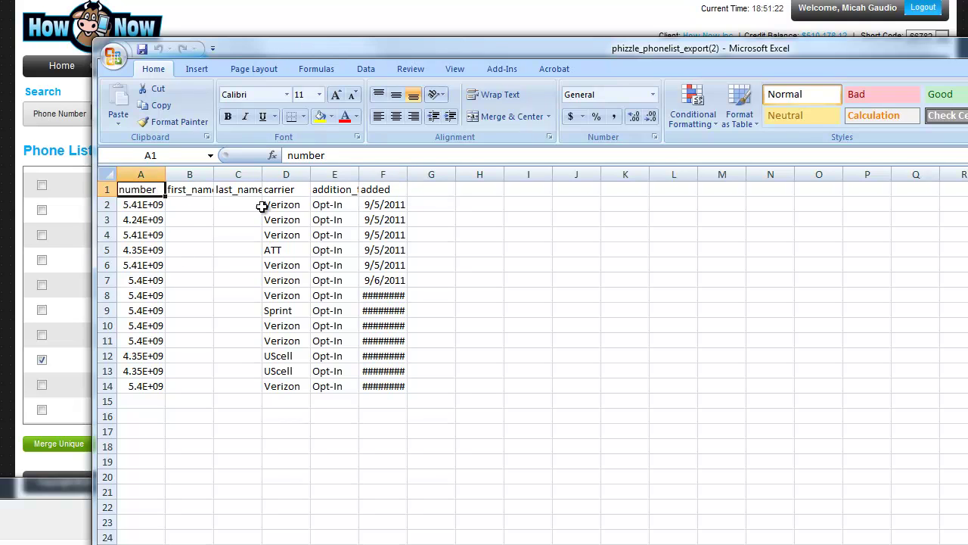
Check row 2's carrier, Opt-In and added-date values, then switch back to the phone lists page.
{"action": "left_click", "coordinate": [287, 206]}
{"action": "left_click", "coordinate": [333, 207]}
{"action": "left_click", "coordinate": [386, 207]}
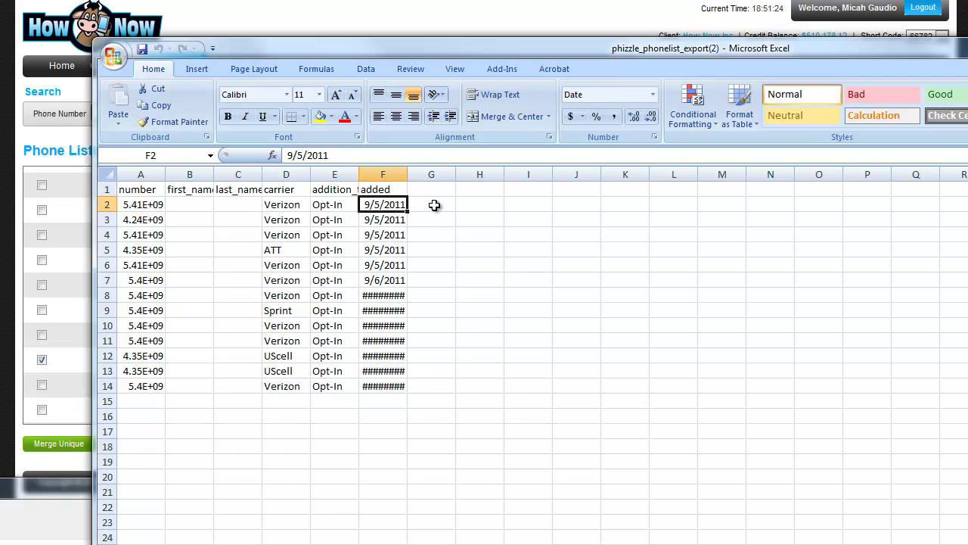
{"action": "left_click", "coordinate": [439, 191]}
{"action": "left_click", "coordinate": [495, 192]}
{"action": "left_click", "coordinate": [533, 193]}
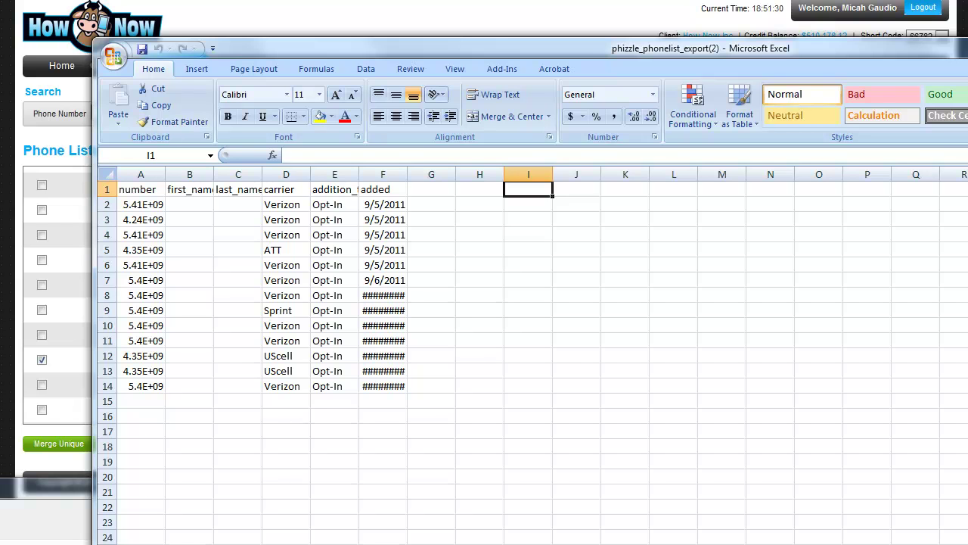
{"action": "key", "text": "alt+Tab"}
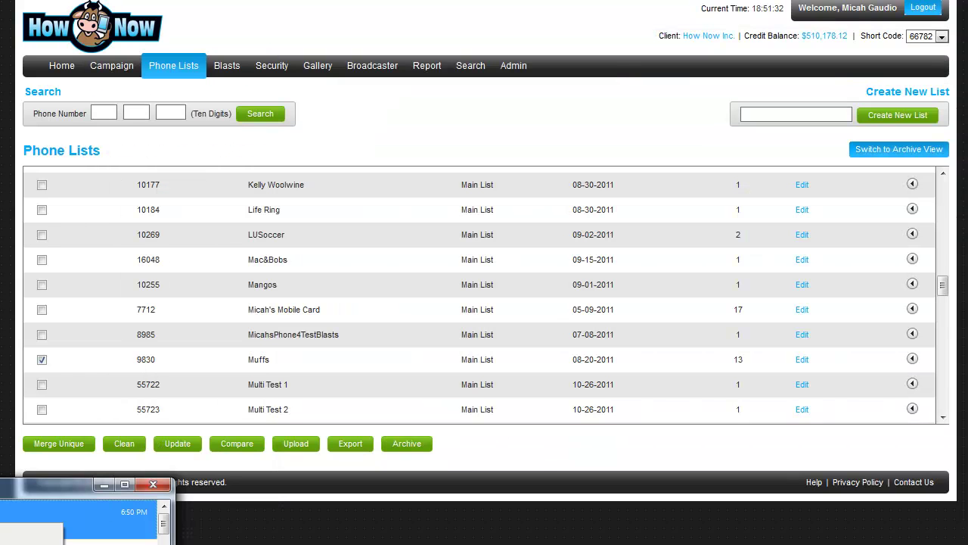
View the exported CSV's raw rows in the Downloads folder preview, then close the folder window.
{"action": "left_click", "coordinate": [30, 530]}
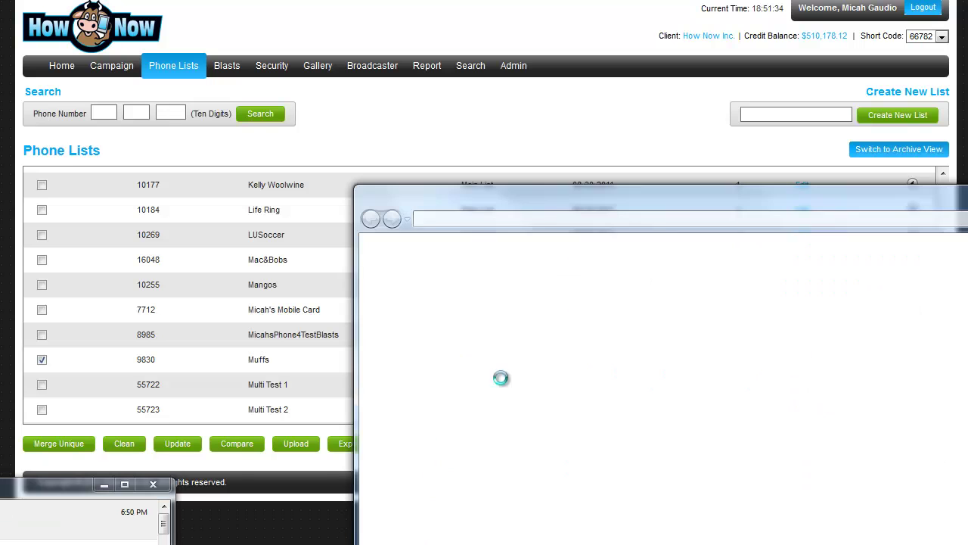
{"action": "left_click_drag", "start_coordinate": [767, 196], "coordinate": [774, 239]}
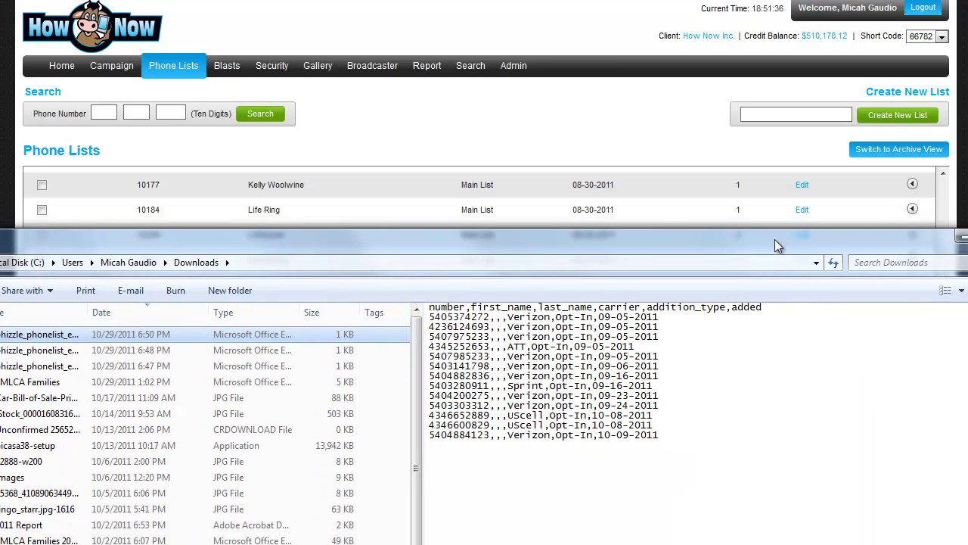
{"action": "left_click", "coordinate": [325, 178]}
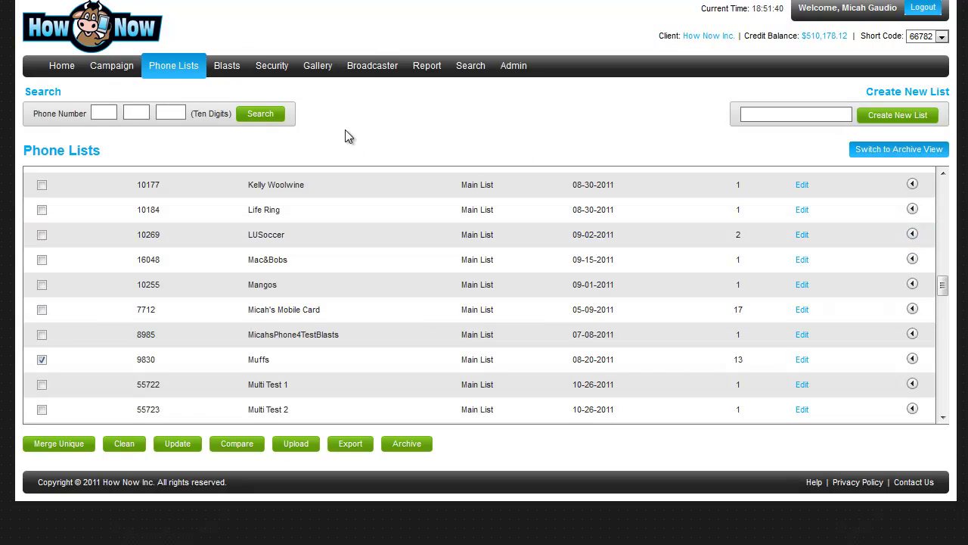
Create an empty Main List phone list named Muffs2, then attempt an upload without selecting a list.
{"action": "mouse_move", "coordinate": [173, 66]}
{"action": "left_click", "coordinate": [172, 86]}
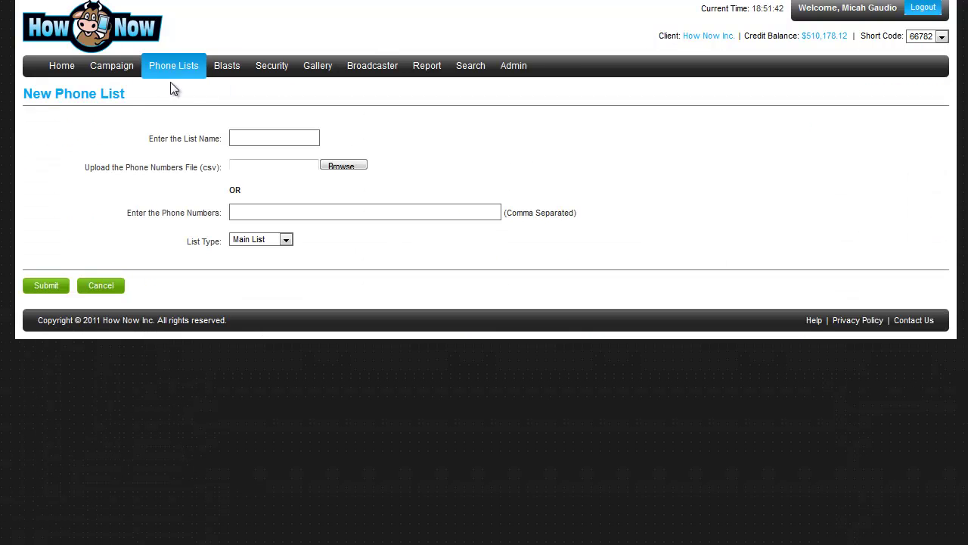
{"action": "left_click", "coordinate": [260, 141]}
{"action": "type", "text": "Mu"}
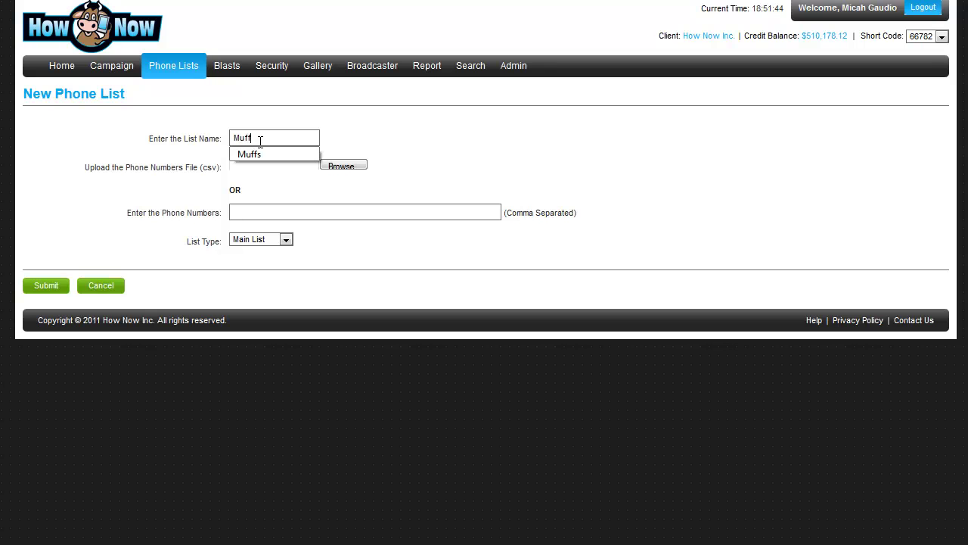
{"action": "type", "text": "ffs2"}
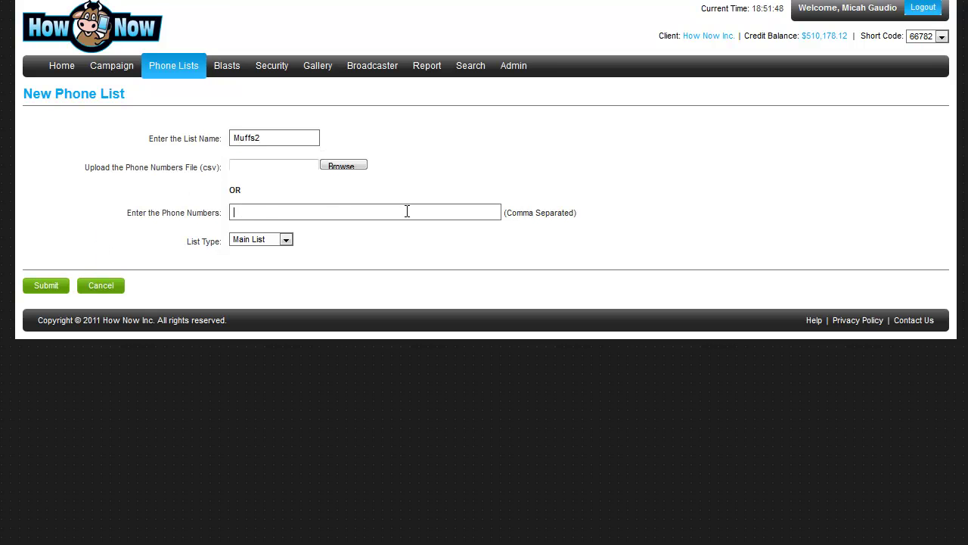
{"action": "left_click", "coordinate": [30, 286]}
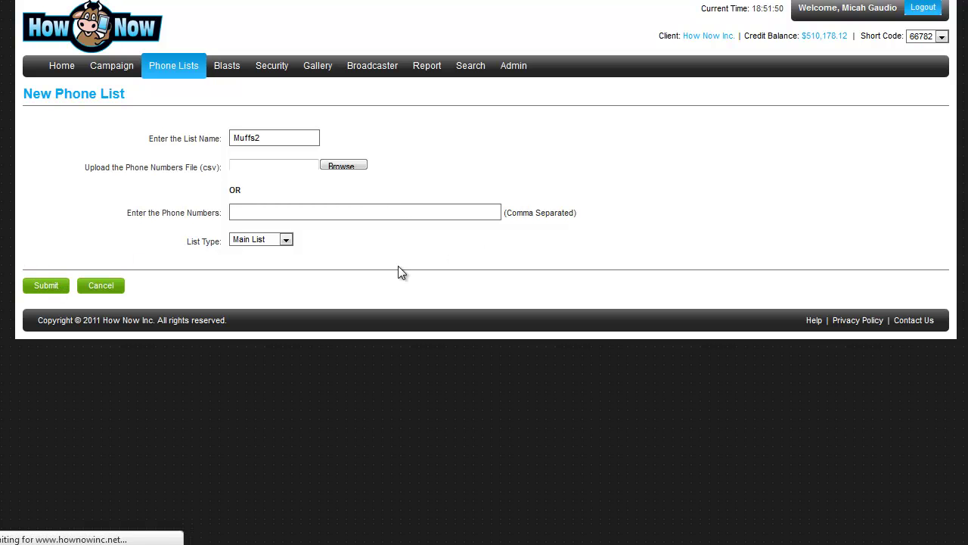
{"action": "left_click", "coordinate": [629, 255]}
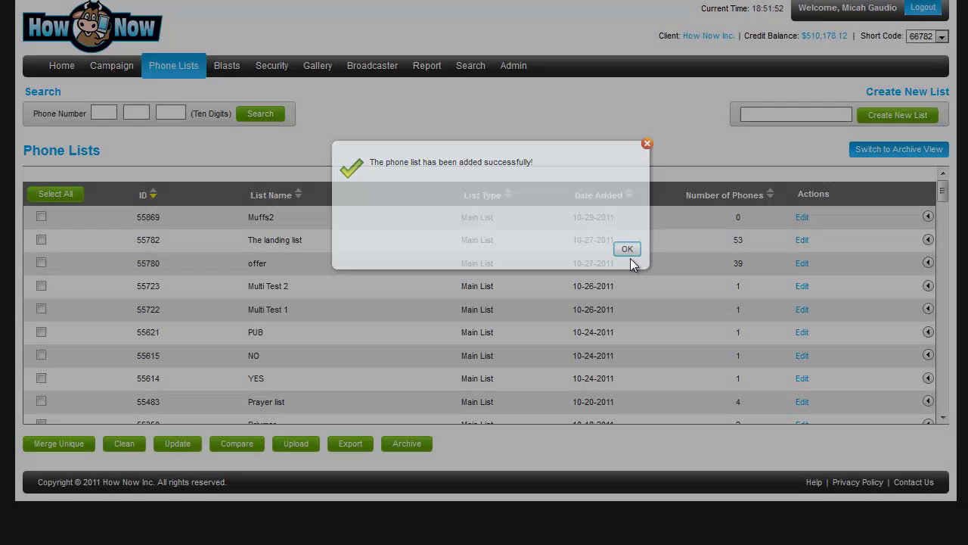
{"action": "left_click", "coordinate": [314, 445]}
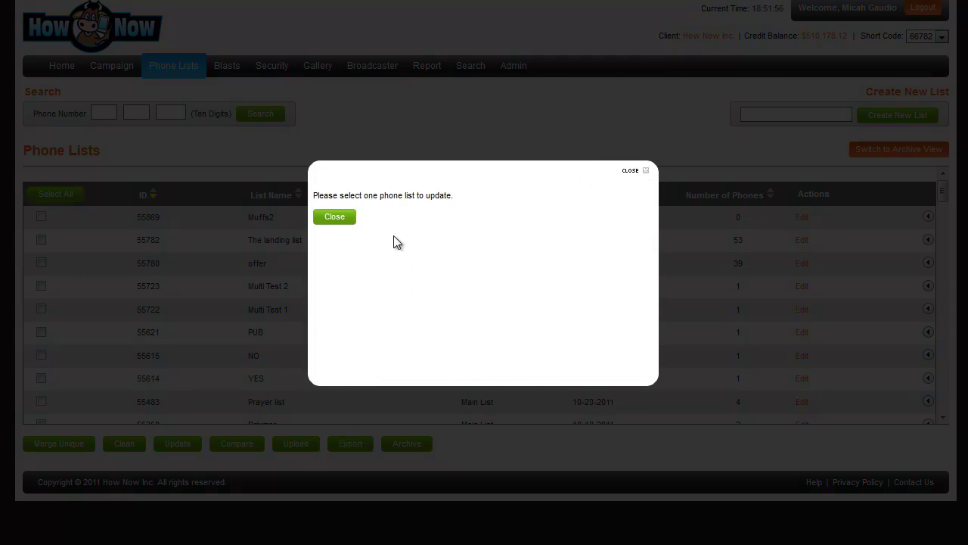
Dismiss the choose-a-list warning, tick Muffs2 and open its CSV upload form.
{"action": "left_click", "coordinate": [344, 218]}
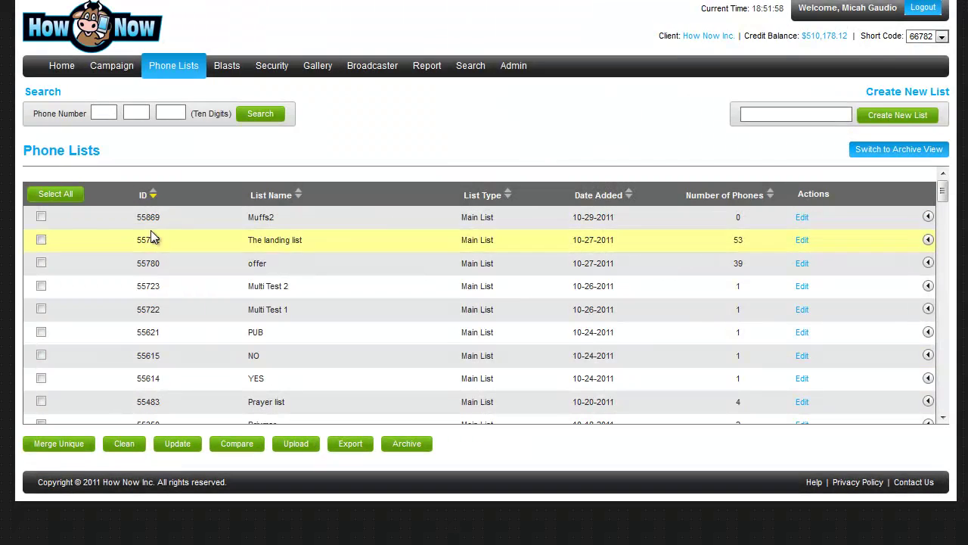
{"action": "left_click", "coordinate": [41, 217]}
{"action": "left_click", "coordinate": [299, 445]}
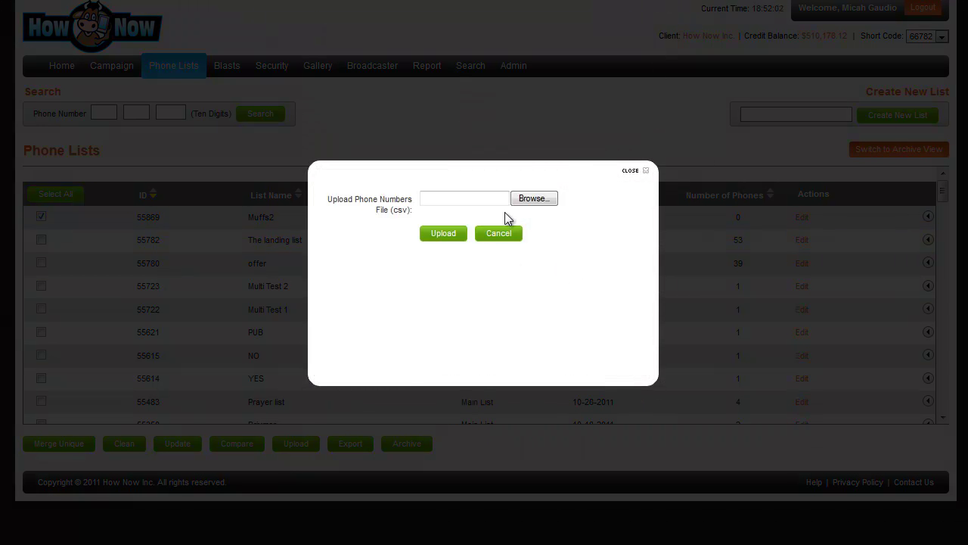
{"action": "left_click", "coordinate": [535, 201]}
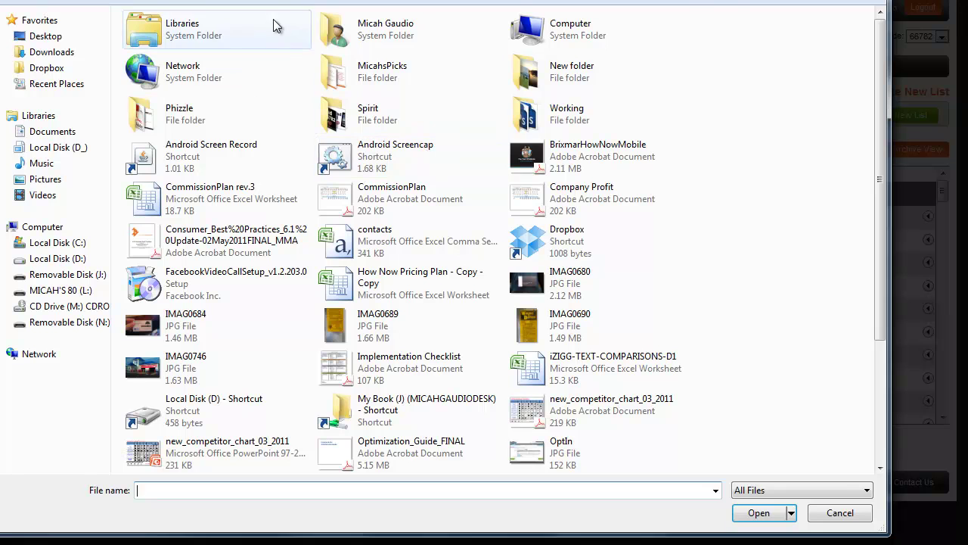
Choose phizzle_phonelist_export(2) from the Downloads folder as the file to upload.
{"action": "key", "text": "p"}
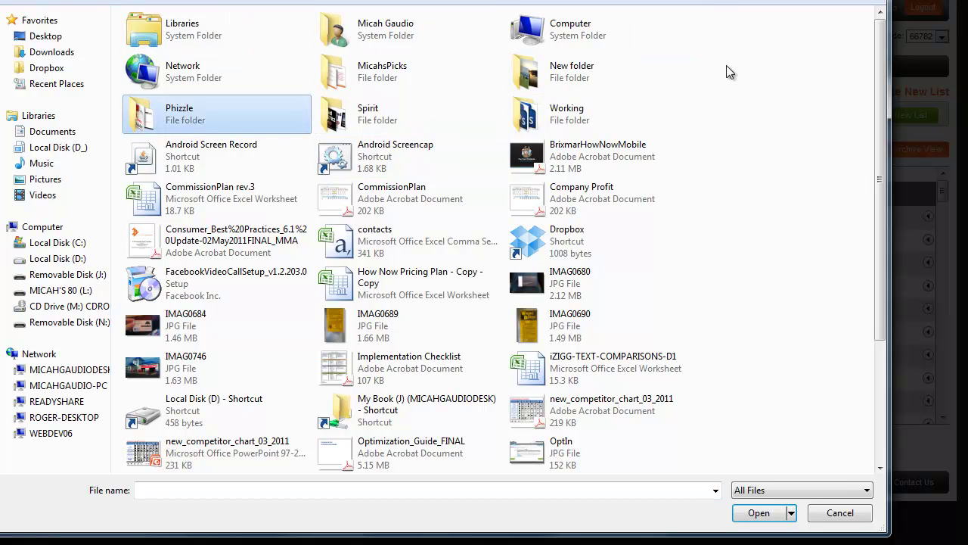
{"action": "scroll", "coordinate": [677, 148], "scroll_direction": "down", "scroll_amount": 3}
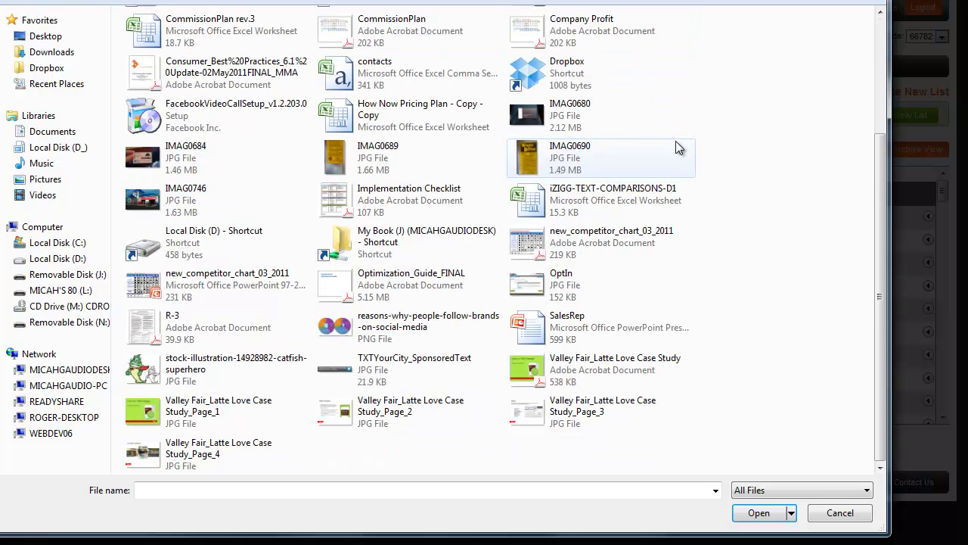
{"action": "scroll", "coordinate": [677, 149], "scroll_direction": "up", "scroll_amount": 3}
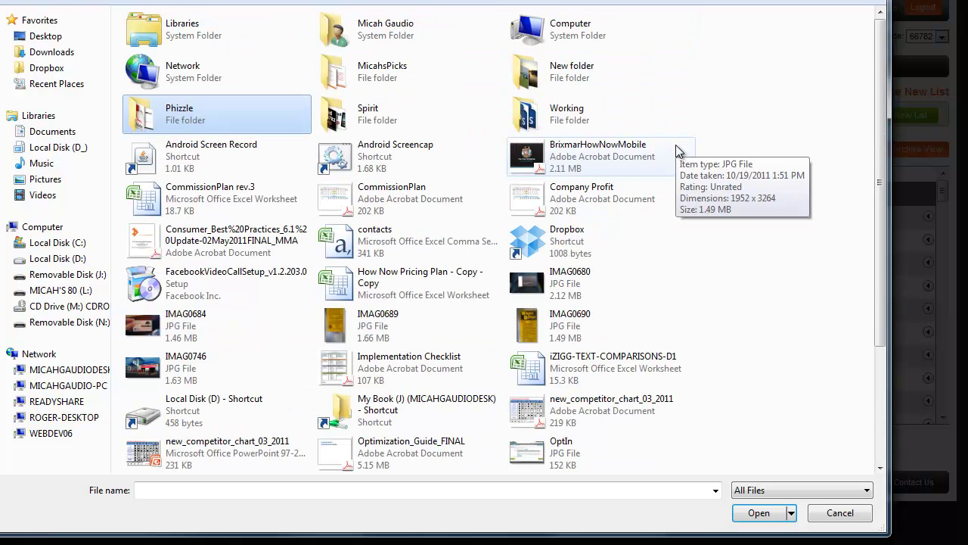
{"action": "left_click", "coordinate": [52, 52]}
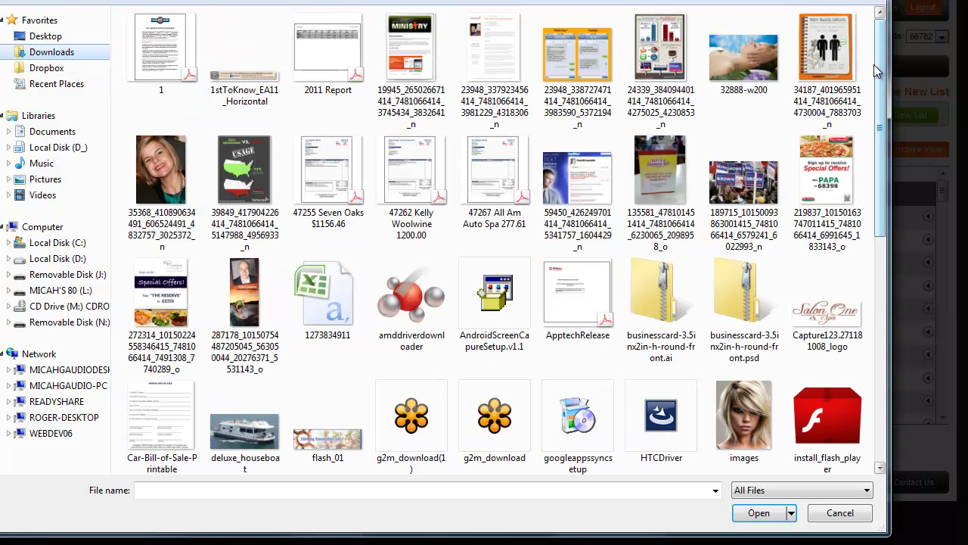
{"action": "left_click_drag", "start_coordinate": [880, 127], "coordinate": [877, 331]}
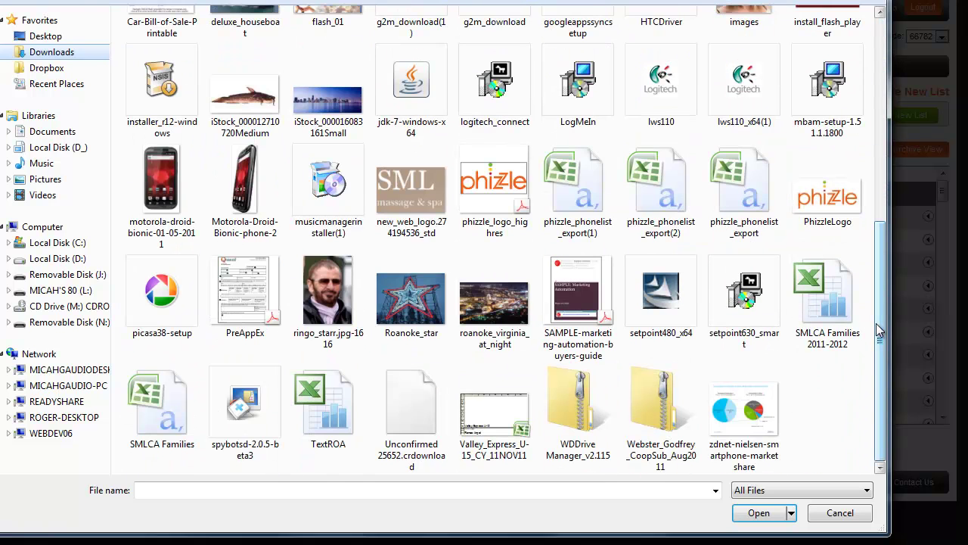
{"action": "left_click", "coordinate": [754, 206]}
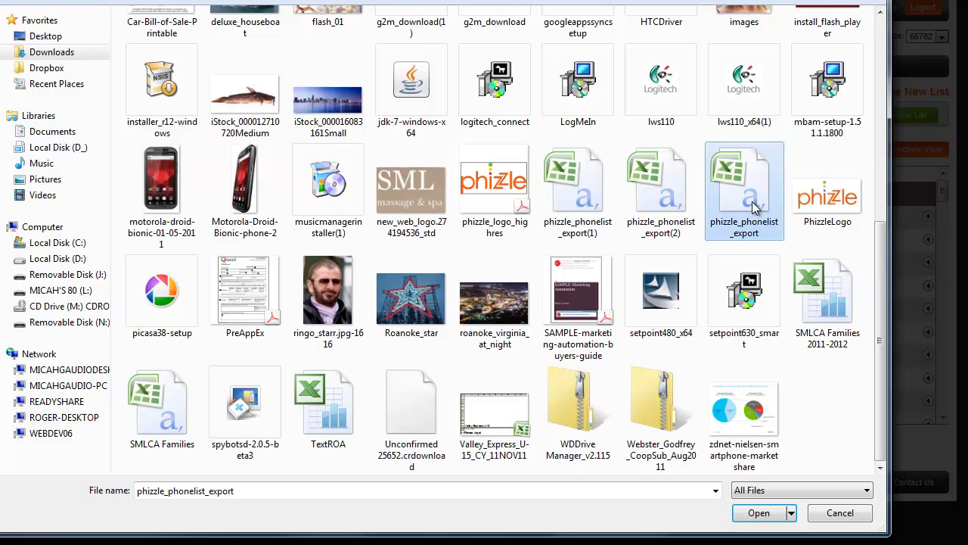
{"action": "left_click", "coordinate": [674, 208]}
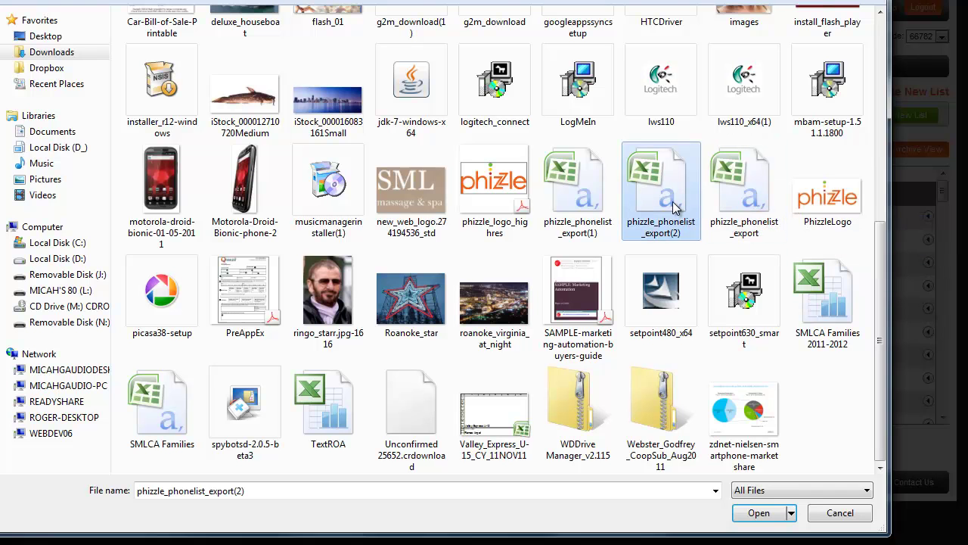
{"action": "left_click", "coordinate": [770, 514]}
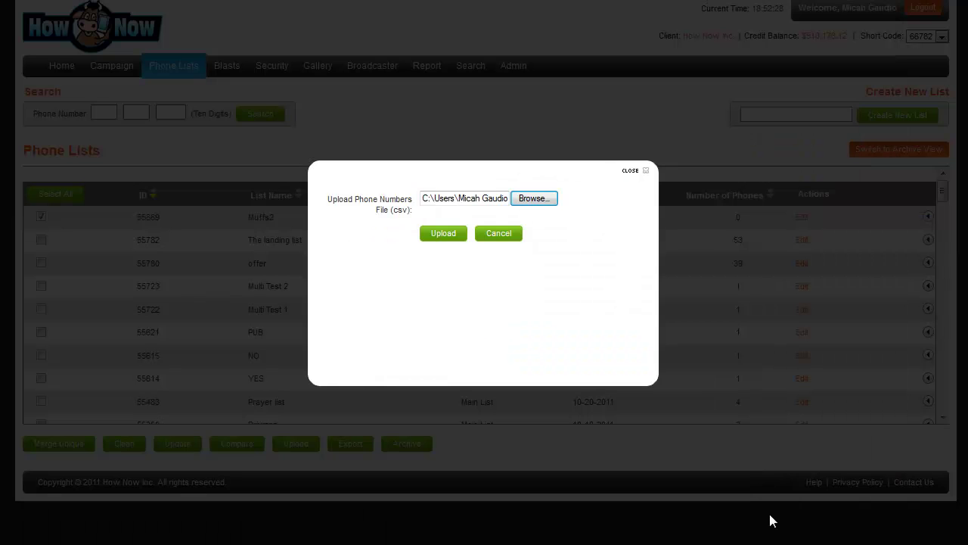
Upload the 13 CSV numbers into Muffs2, then archive the Muffs2 list.
{"action": "left_click", "coordinate": [452, 236]}
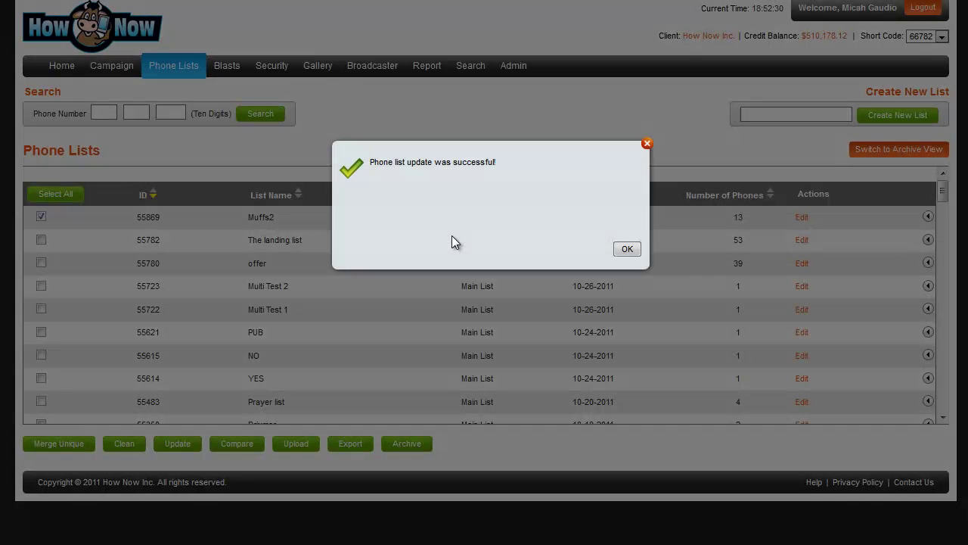
{"action": "left_click", "coordinate": [627, 249]}
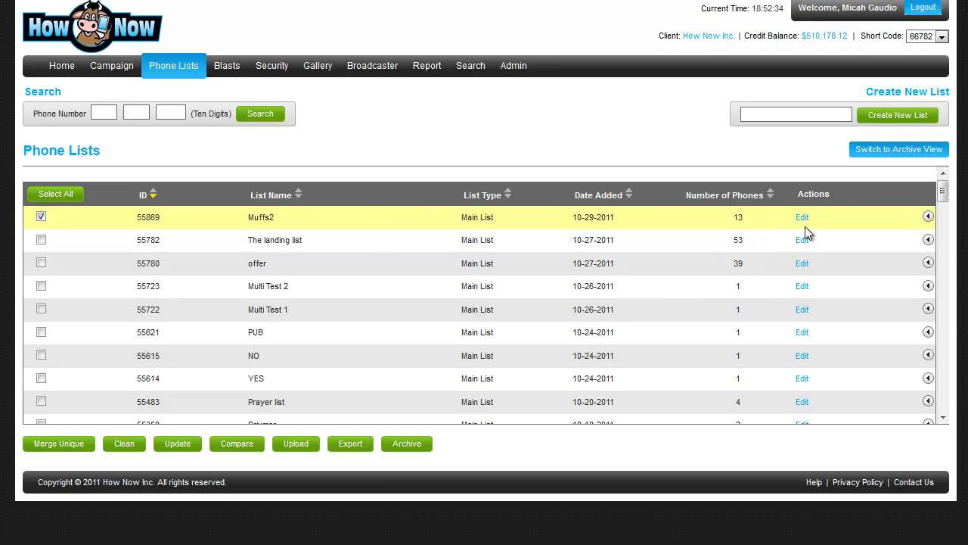
{"action": "left_click", "coordinate": [400, 452]}
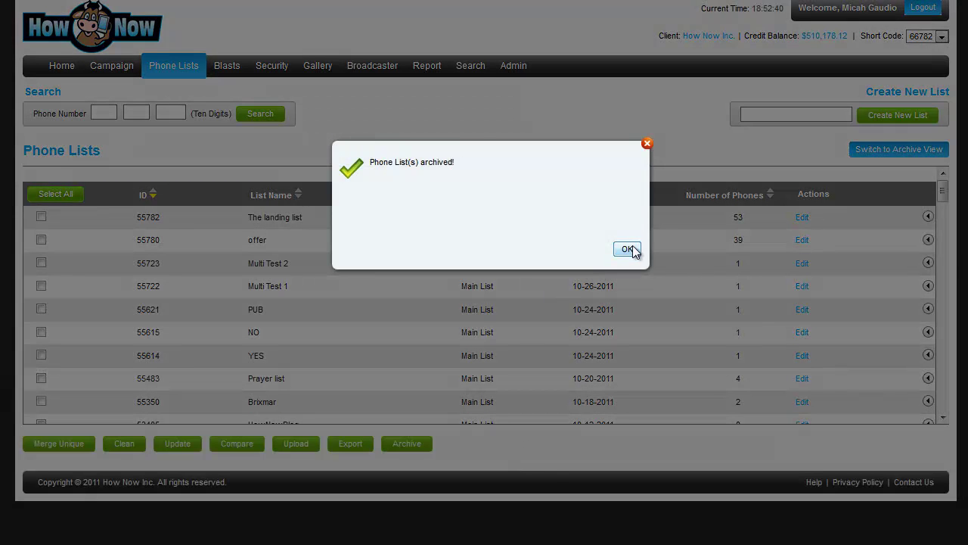
{"action": "left_click", "coordinate": [632, 247]}
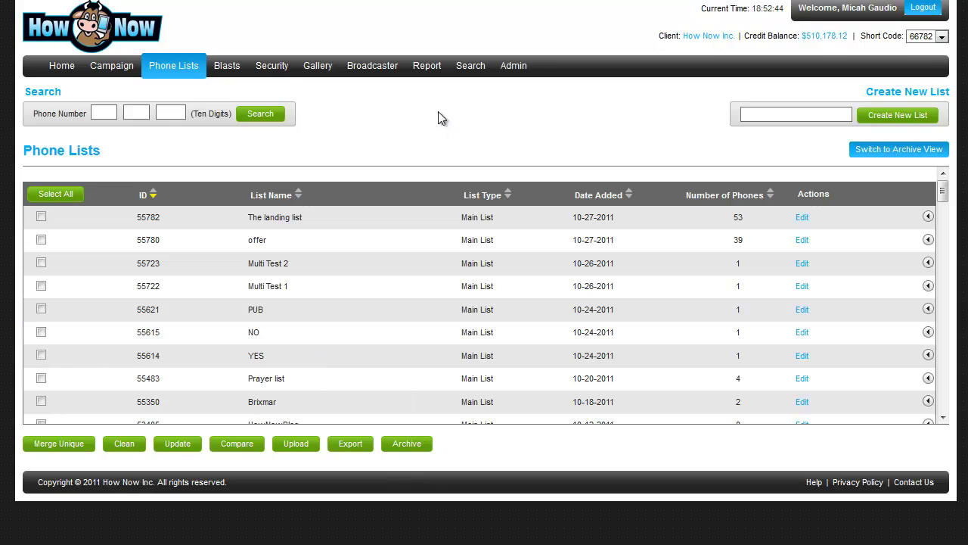
Open View Archived Lists, tick Muffs2 and confirm its permanent deletion.
{"action": "mouse_move", "coordinate": [183, 67]}
{"action": "left_click", "coordinate": [183, 128]}
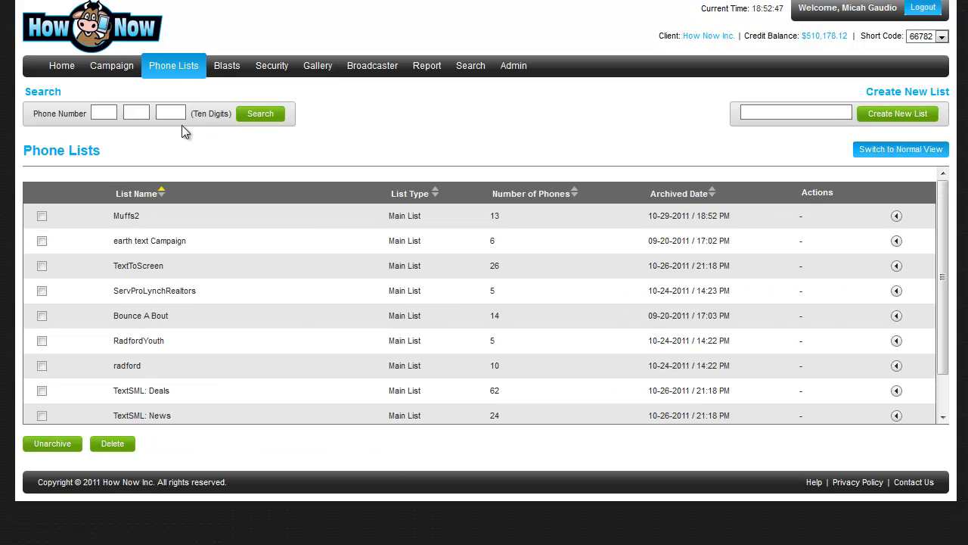
{"action": "left_click", "coordinate": [42, 216]}
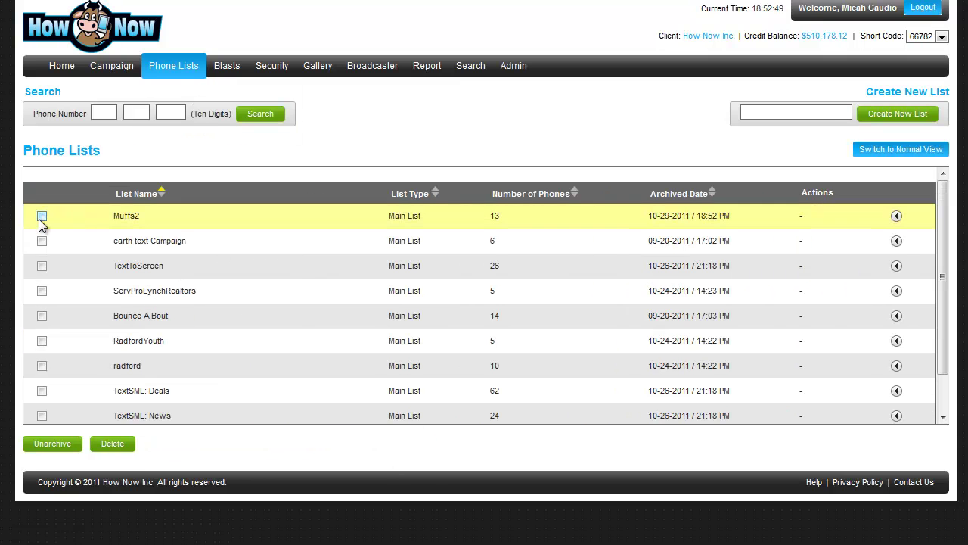
{"action": "left_click", "coordinate": [106, 447]}
{"action": "left_click", "coordinate": [45, 216]}
{"action": "left_click", "coordinate": [627, 248]}
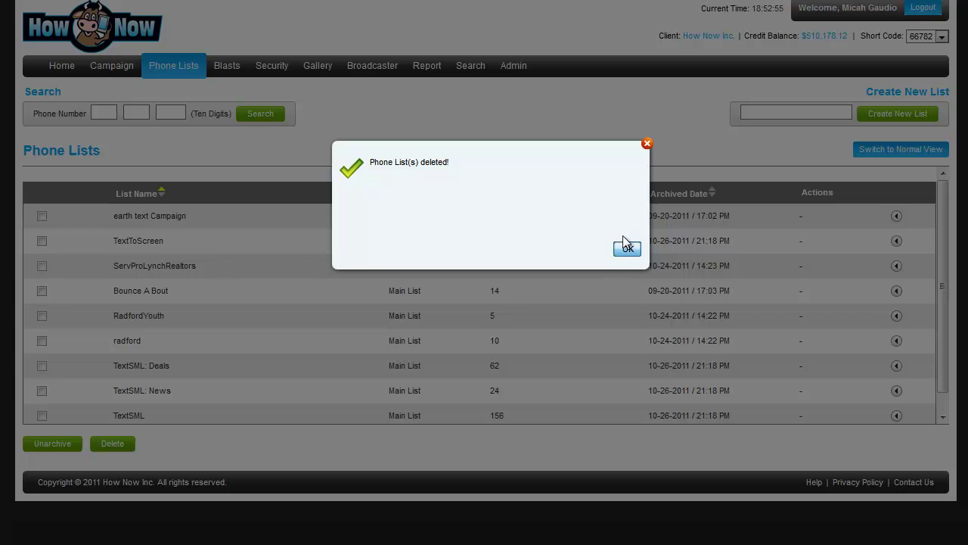